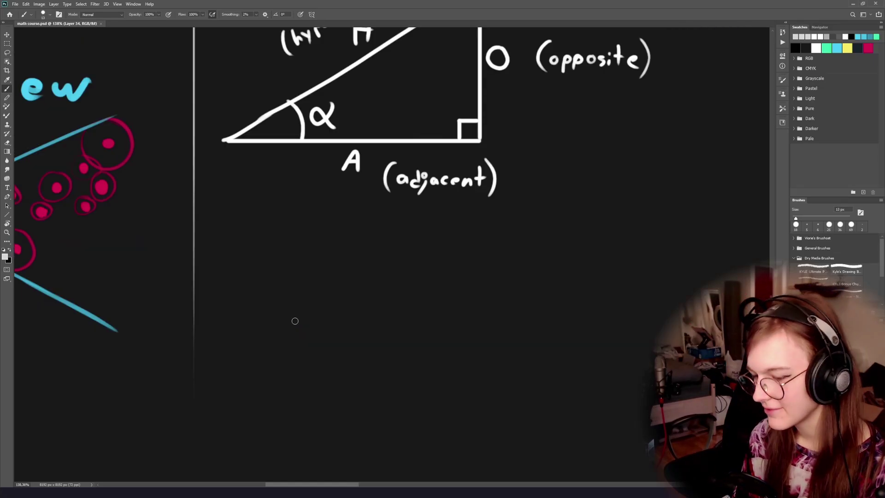
Outline the words "Regular Polygon" in the section 7 title with a white box and undo the box.
left_click_drag(253, 215, 446, 381)
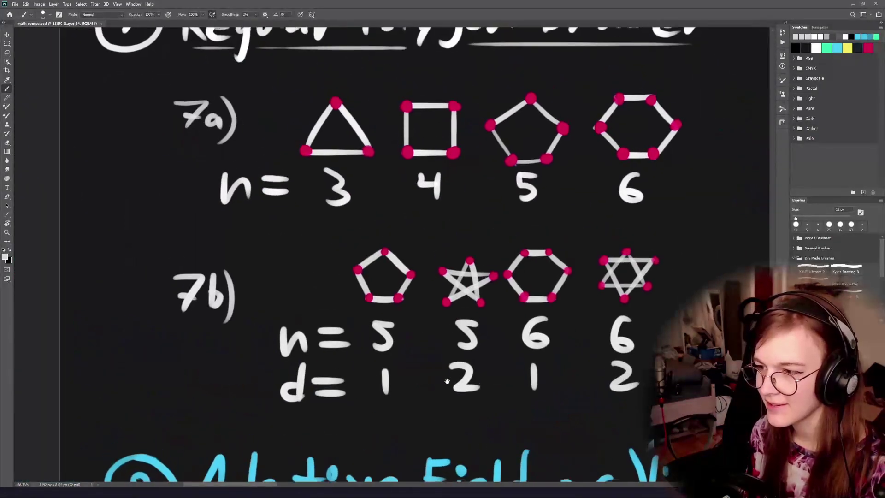
scroll(420, 355, "down", 4, "alt")
scroll(411, 346, "down", 1)
scroll(415, 297, "up", 2, "alt")
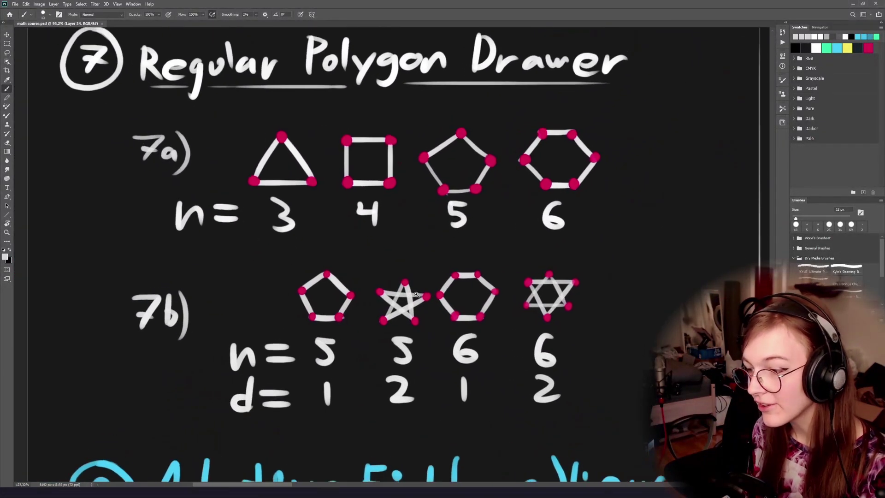
left_click_drag(337, 141, 361, 187)
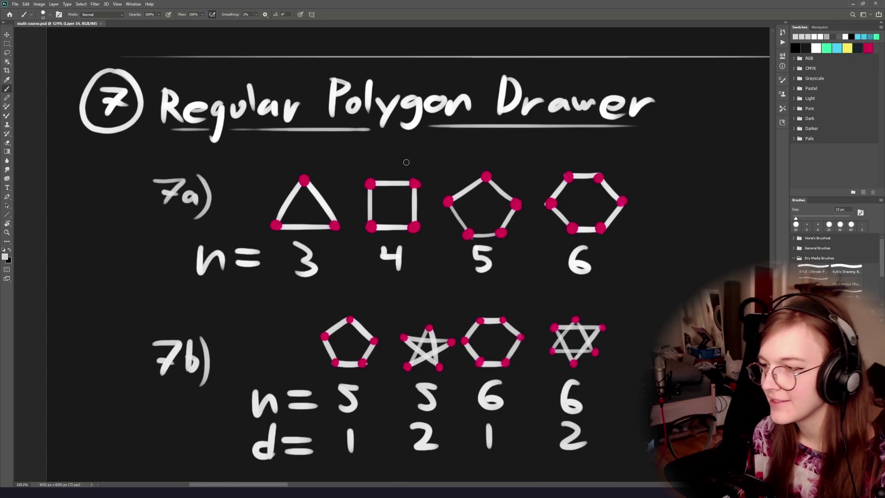
mouse_move(477, 62)
left_mouse_down()
mouse_move(477, 132)
mouse_move(188, 131)
mouse_move(157, 141)
mouse_move(156, 73)
mouse_move(451, 68)
left_mouse_up()
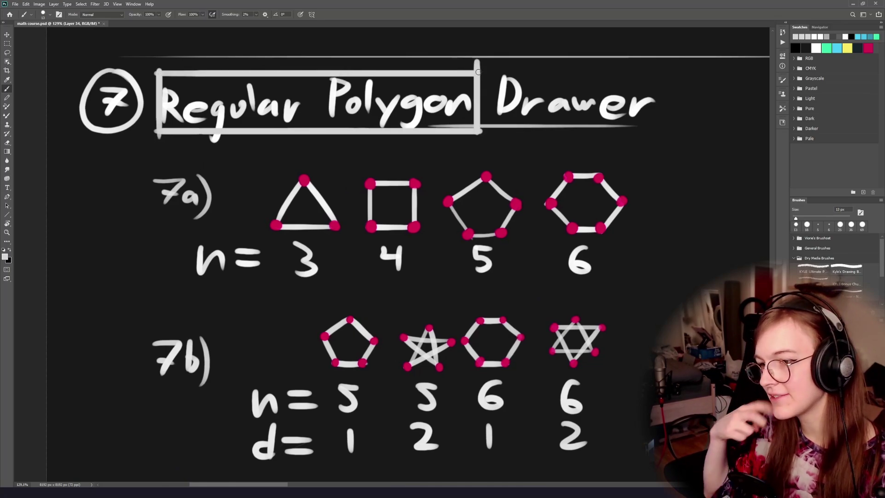
key("ctrl+z")
key("ctrl+z")
Draw a white hexagon outline with a smaller brush in the empty area beside the "Regular Polygon Drawer" title.
left_click_drag(524, 240, 389, 267)
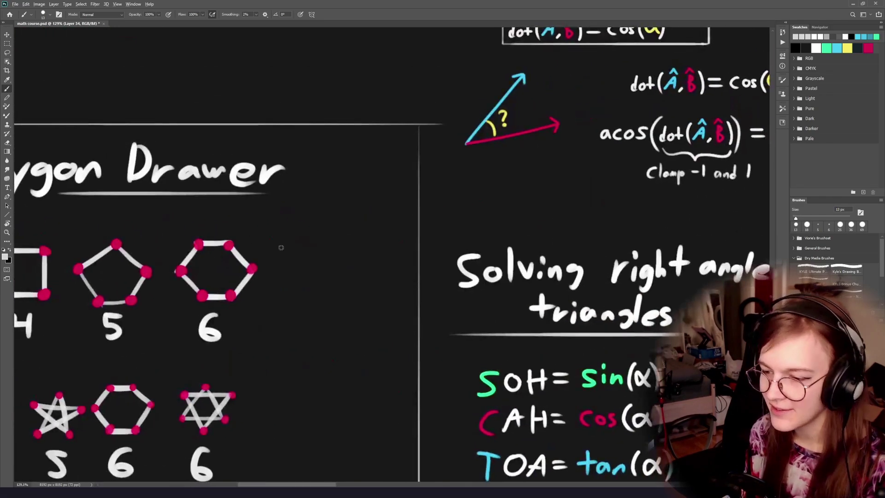
left_click(816, 48)
scroll(364, 223, "up", 5, "alt")
key("[")
key("[")
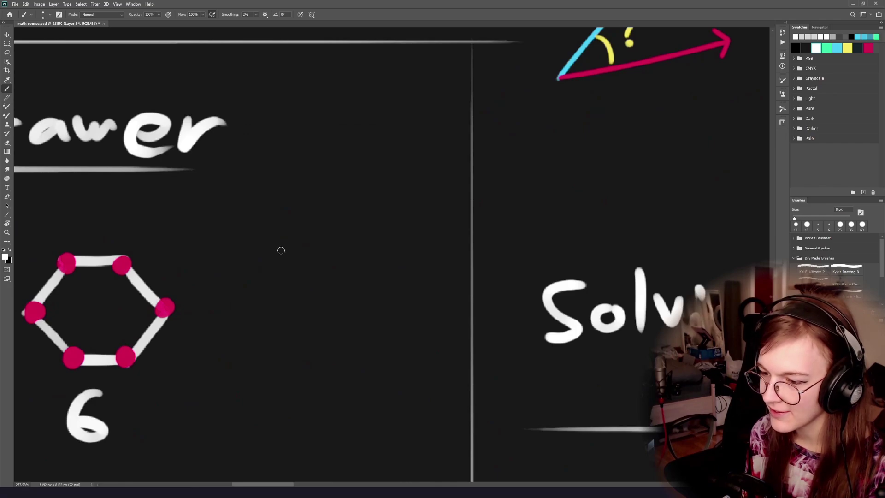
mouse_move(276, 255)
left_mouse_down()
mouse_move(373, 254)
mouse_move(401, 185)
mouse_move(353, 121)
mouse_move(271, 121)
mouse_move(237, 189)
mouse_move(282, 258)
left_mouse_up()
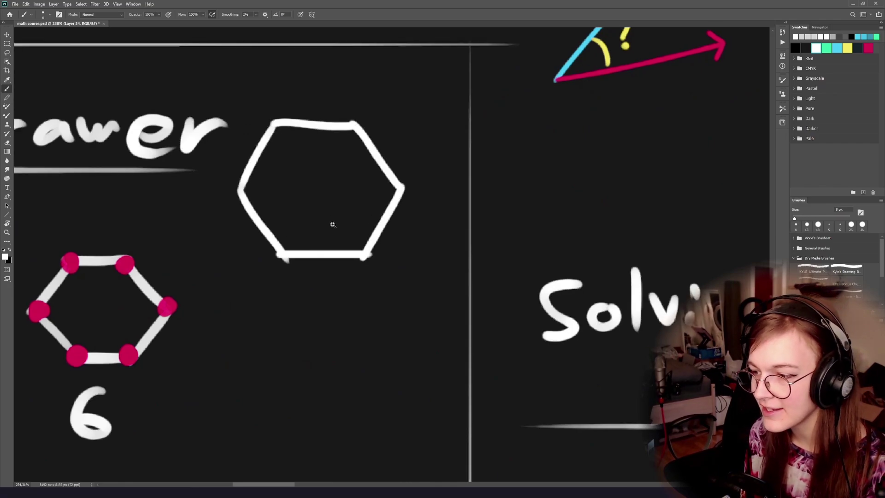
Sample the magenta of the existing polygon points and paint dots on all six corners of the new hexagon.
scroll(330, 223, "up", 3, "alt")
left_click(159, 364, "alt")
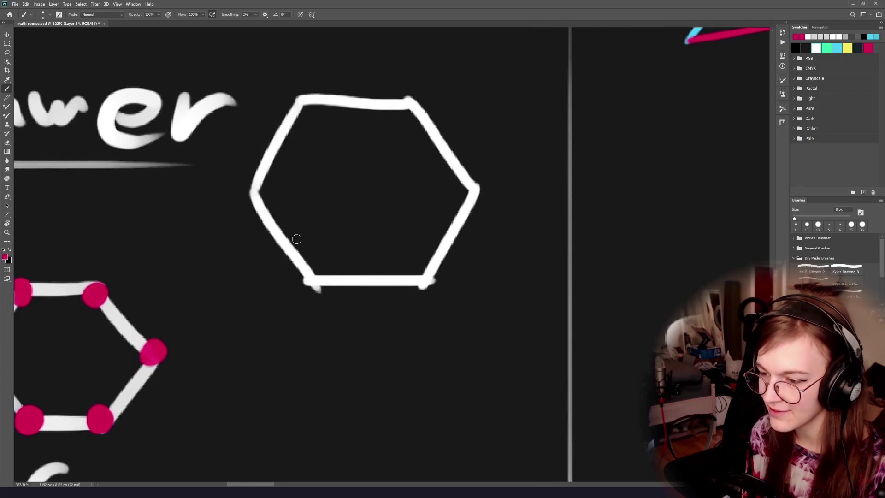
left_click(315, 279)
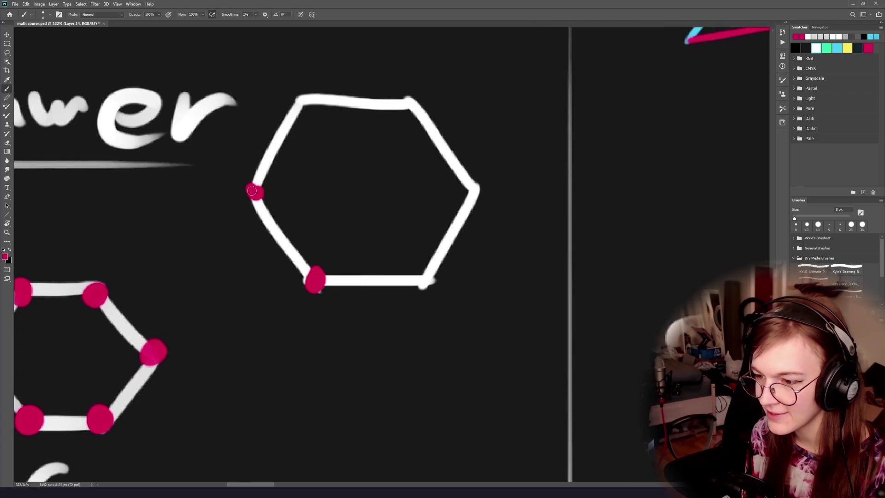
left_click(411, 104)
left_click(474, 190)
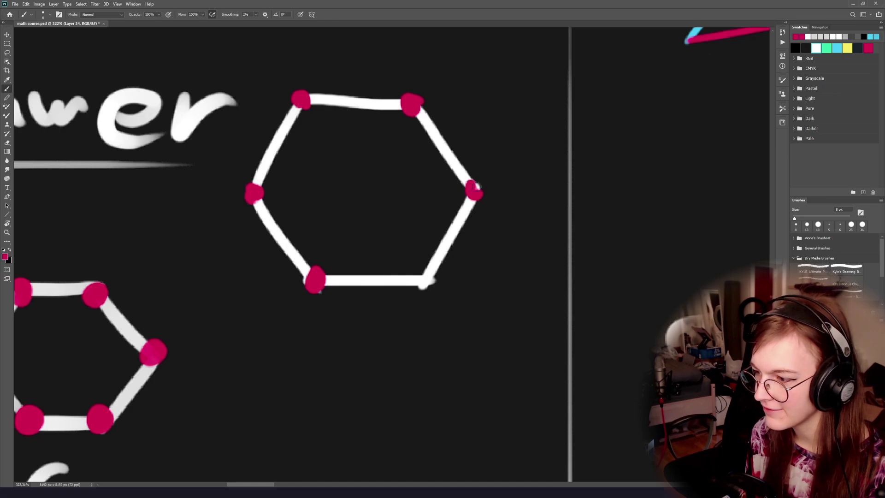
left_click(423, 278)
Mark the interior angle at the hexagon's lower-right corner with a light blue arc, redrawing it once smaller.
left_click_drag(399, 259, 415, 259, "ctrl")
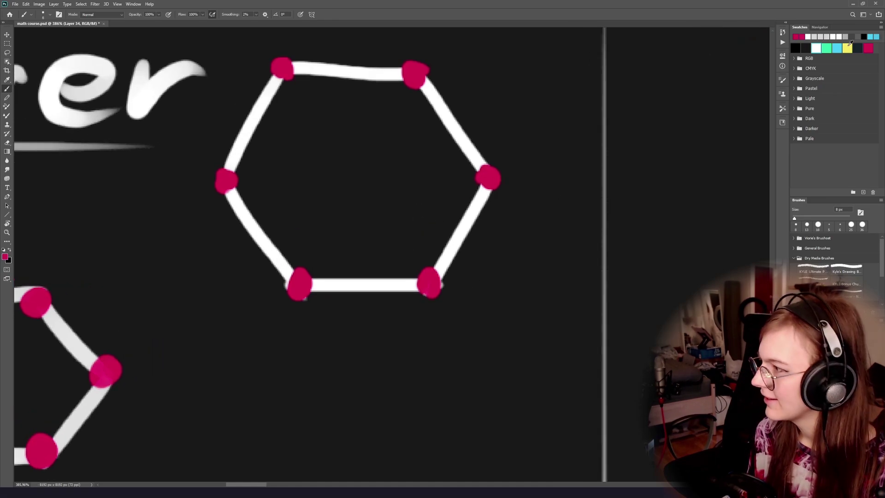
left_click(837, 48)
left_click_drag(446, 224, 491, 225, "ctrl")
mouse_move(445, 270)
left_mouse_down()
mouse_move(425, 264)
mouse_move(328, 339)
left_mouse_up()
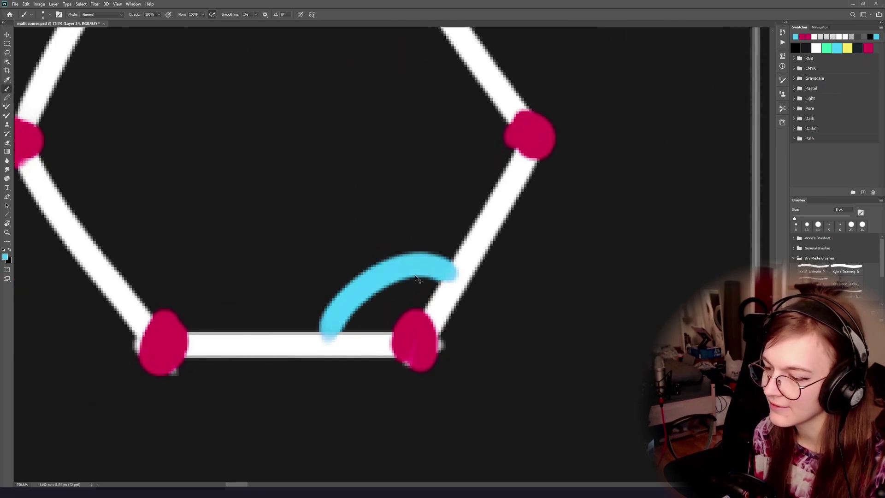
key("ctrl+z")
left_click_drag(451, 267, 339, 341)
scroll(397, 299, "down", 3, "alt")
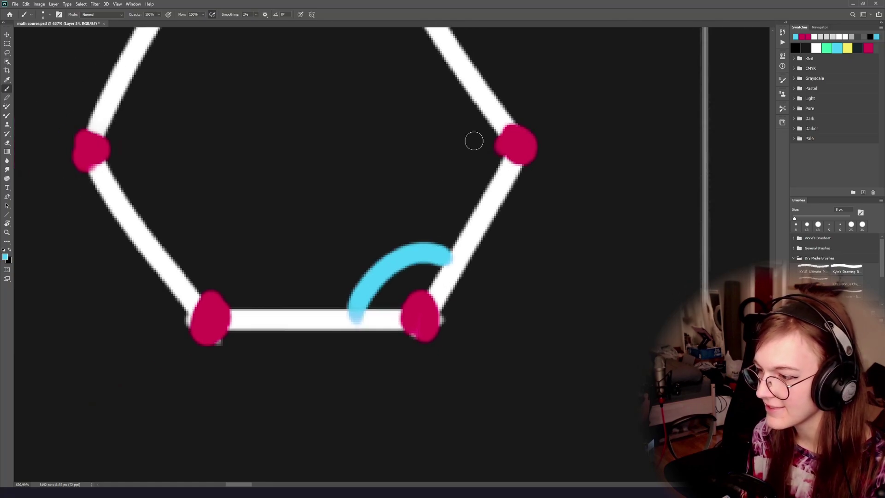
Draw light blue interior angle arcs at the hexagon's remaining five corners, redoing the first one at the right corner.
left_click_drag(472, 109, 494, 259)
scroll(484, 203, "down", 3, "alt")
key("ctrl+z")
scroll(456, 219, "up", 3, "alt")
left_click_drag(452, 146, 396, 129)
mouse_move(307, 119)
left_mouse_down()
mouse_move(295, 142)
mouse_move(266, 161)
left_mouse_up()
left_click_drag(228, 210, 235, 267)
mouse_move(276, 324)
left_mouse_down()
mouse_move(314, 318)
mouse_move(318, 355)
left_mouse_up()
left_click_drag(446, 358, 439, 314)
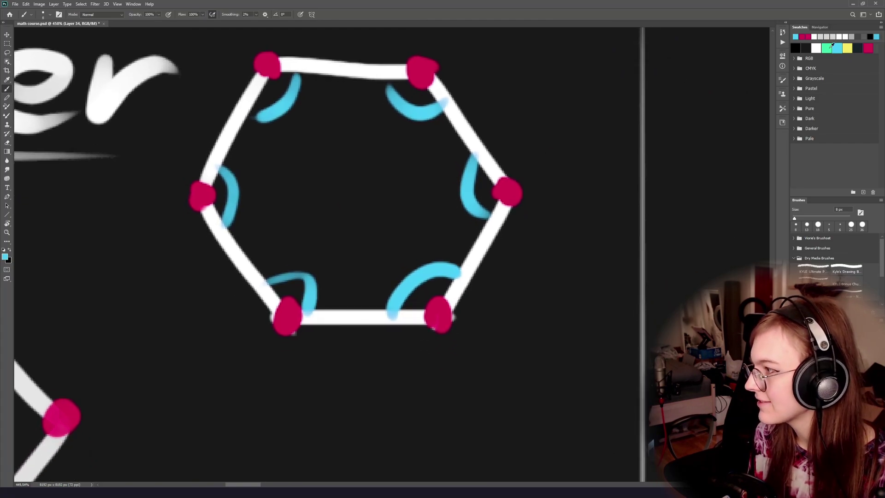
Draw a green curly brace beneath the hexagon's bottom edge to mark its side length.
left_click(827, 48)
mouse_move(442, 349)
left_mouse_down()
mouse_move(353, 366)
mouse_move(287, 362)
left_mouse_up()
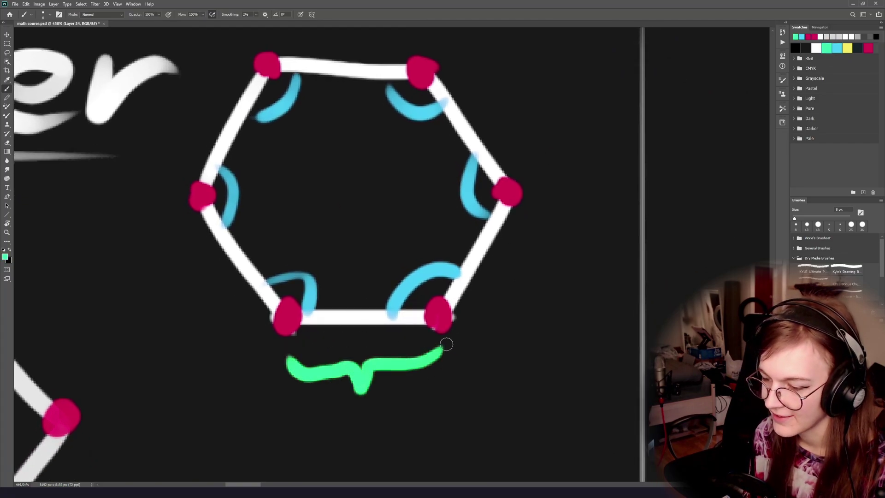
mouse_move(414, 220)
left_mouse_down("ctrl")
mouse_move(402, 209)
mouse_move(359, 209)
left_mouse_up("ctrl")
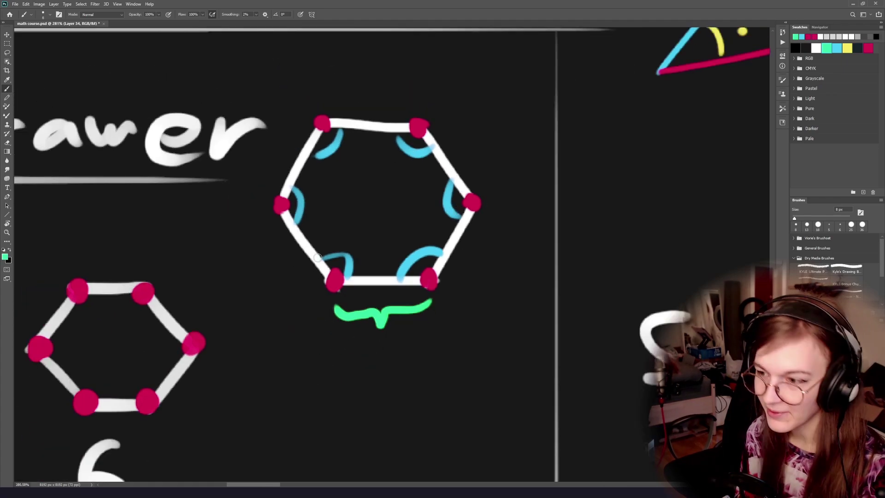
Circle the five-pointed star with n = 5 and d = 2 in row 7b in green and undo the circle.
left_click_drag(372, 254, 364, 256, "ctrl")
left_click_drag(196, 381, 419, 235)
left_click_drag(283, 283, 364, 370)
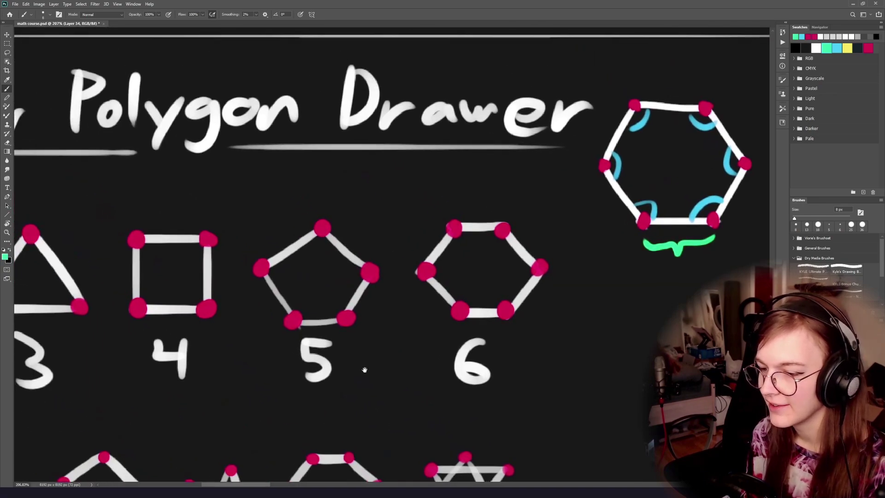
left_click_drag(231, 336, 399, 318)
left_click_drag(470, 298, 368, 279)
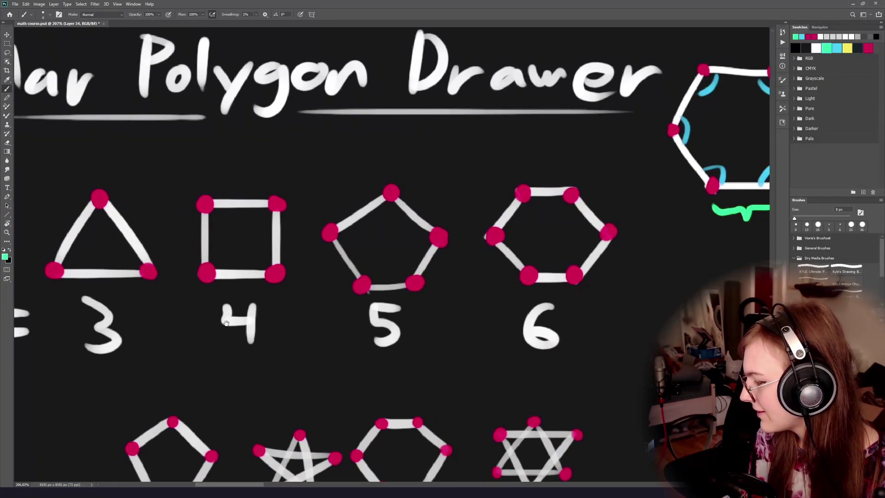
left_click_drag(315, 346, 313, 194)
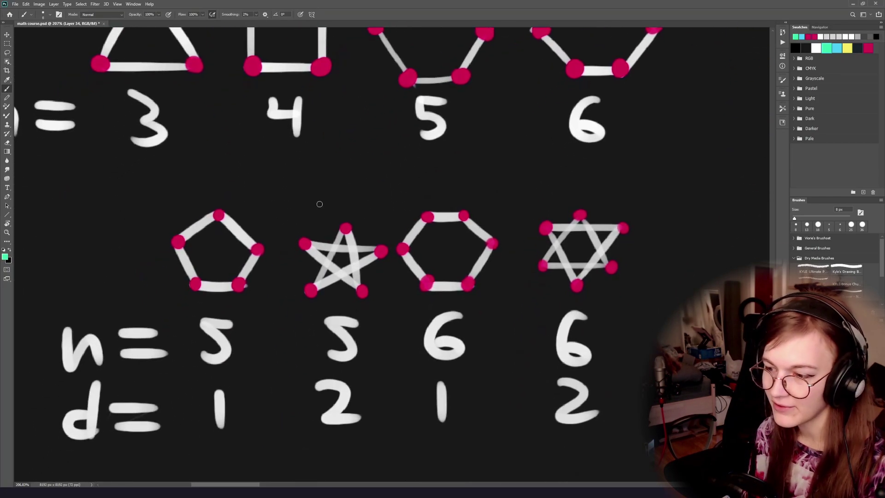
scroll(322, 240, "up", 7, "alt")
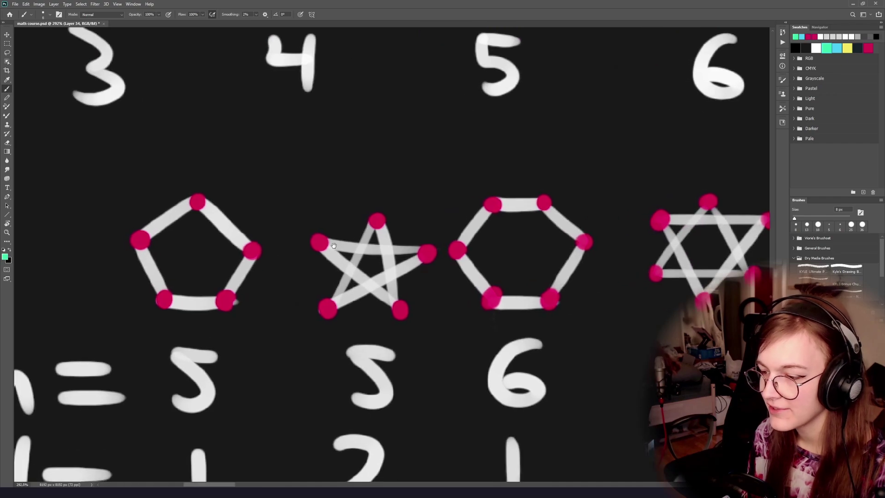
left_click_drag(479, 177, 463, 386)
left_click_drag(513, 345, 385, 136)
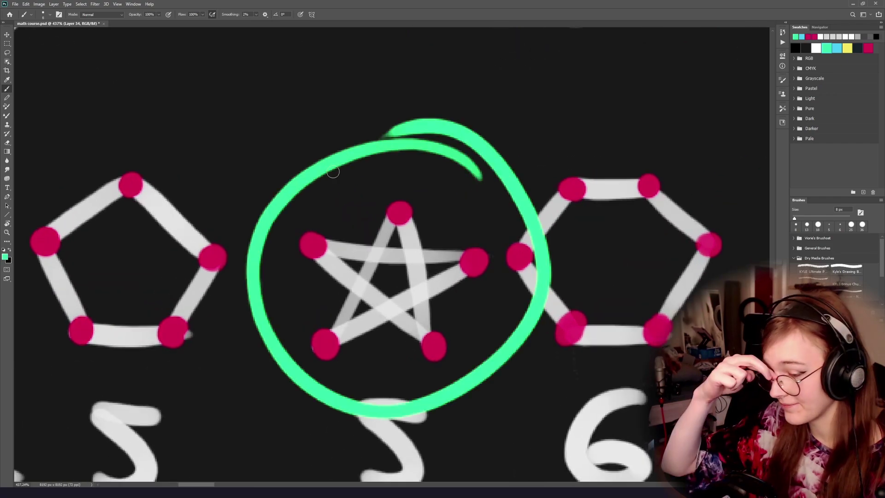
key("ctrl+z")
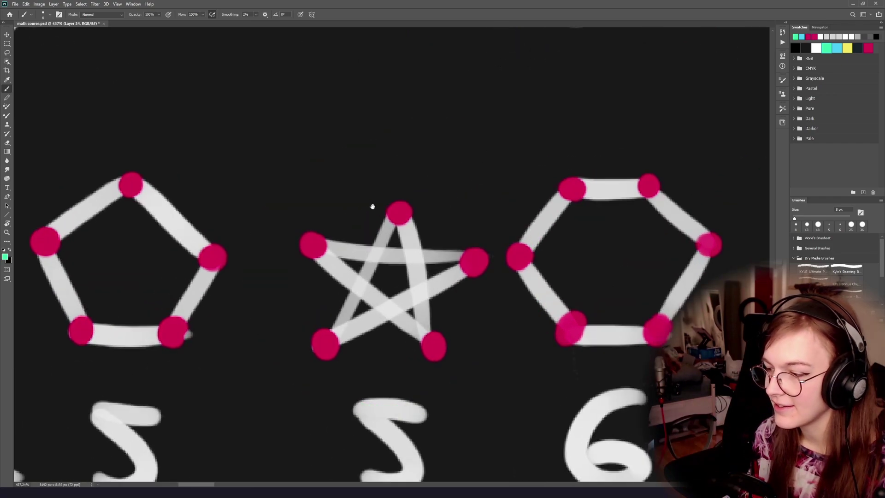
Try magenta strokes outside the annotated hexagon's right and upper corners, undoing each one.
mouse_move(446, 175)
left_mouse_down()
mouse_move(405, 214)
mouse_move(340, 222)
left_mouse_up()
left_click_drag(479, 188, 285, 335)
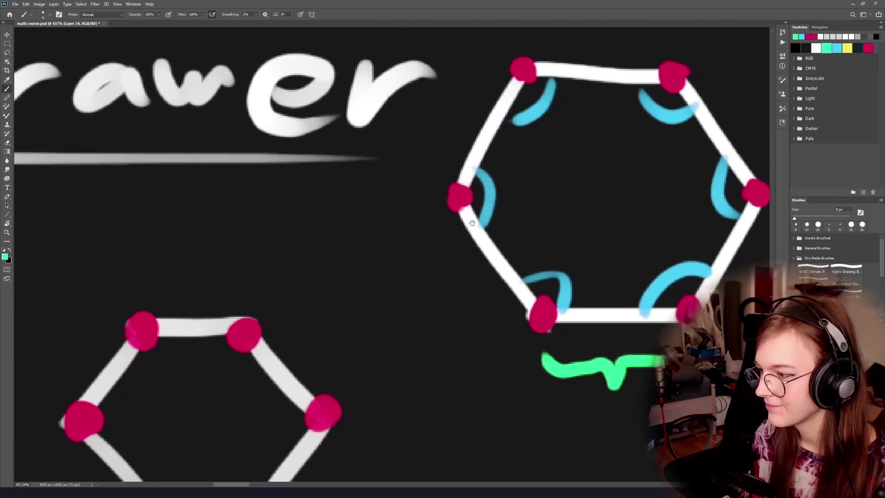
left_click_drag(493, 217, 315, 306)
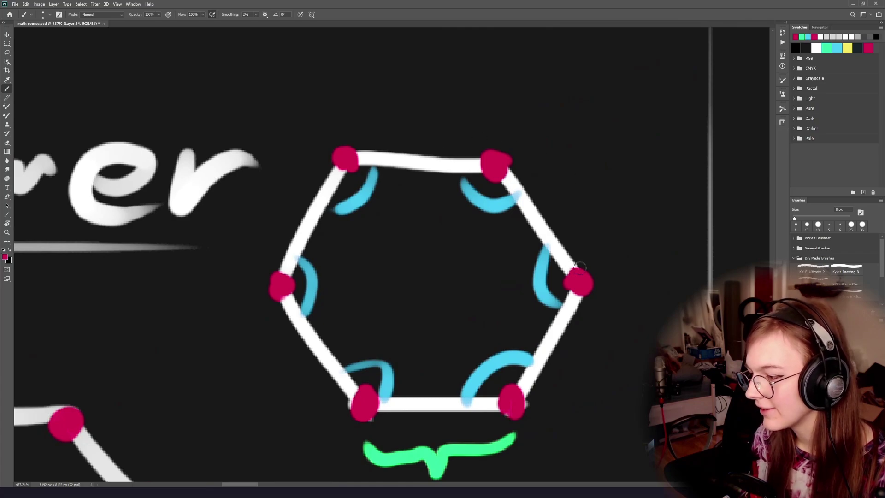
mouse_move(597, 257)
left_mouse_down()
mouse_move(543, 261)
mouse_move(563, 234)
left_mouse_up()
key("ctrl+z")
mouse_move(542, 156)
left_mouse_down()
mouse_move(504, 120)
mouse_move(456, 137)
left_mouse_up()
key("ctrl+z")
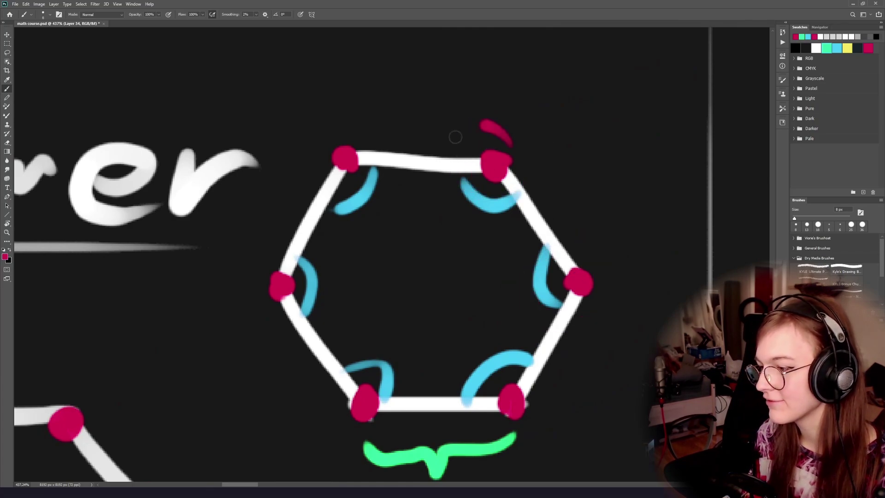
key("ctrl+z")
left_click_drag(383, 134, 401, 147)
key("ctrl+z")
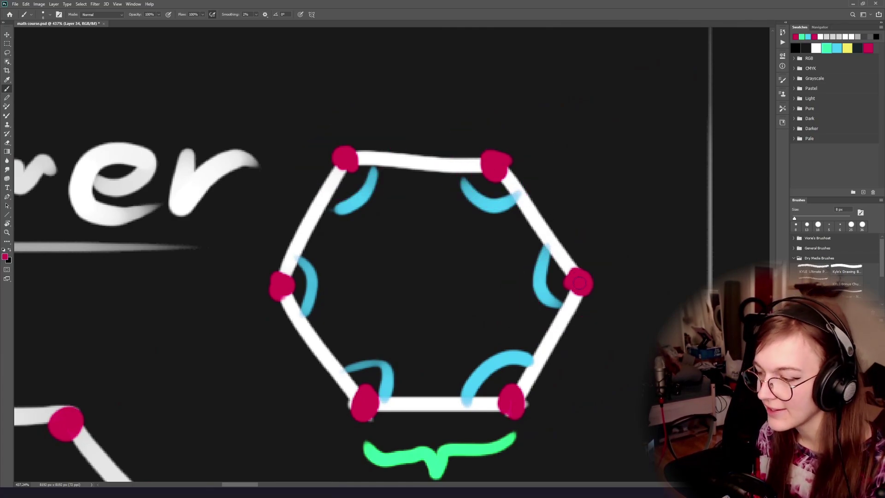
Try a magenta circle around the hexagon's right corner and a diagonal to its upper-left corner, undoing each stroke.
left_click_drag(580, 282, 316, 149)
key("ctrl+z")
mouse_move(613, 252)
left_mouse_down()
mouse_move(517, 283)
mouse_move(593, 233)
left_mouse_up()
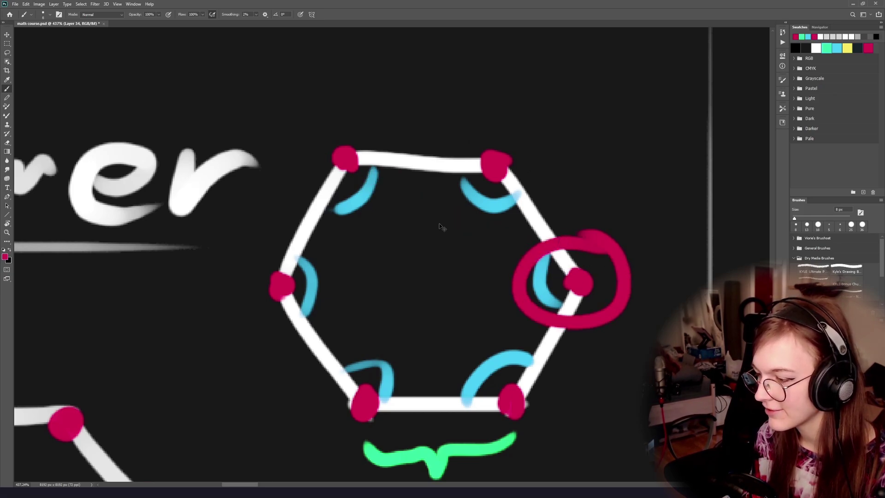
key("ctrl+z")
mouse_move(396, 134)
left_mouse_down()
mouse_move(302, 138)
mouse_move(406, 152)
left_mouse_up()
key("ctrl+z")
left_click_drag(571, 272, 365, 174)
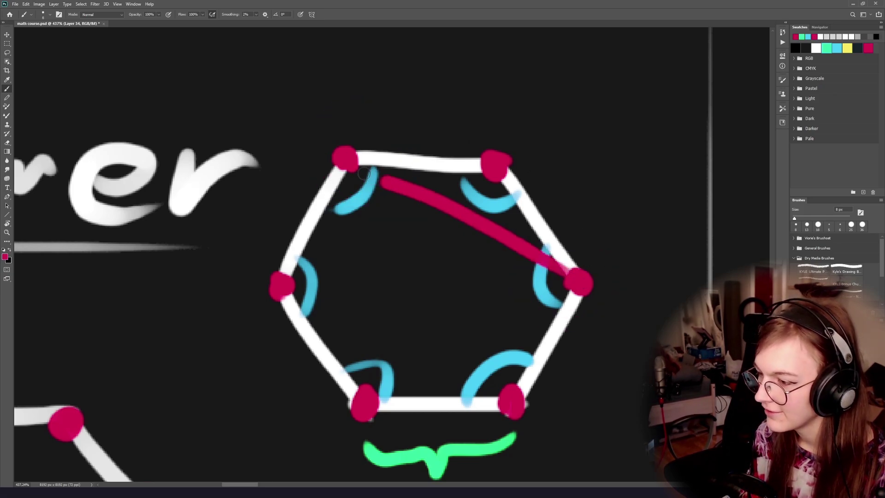
key("ctrl+z")
Connect every second corner of the hexagon with magenta lines, forming two overlapping triangles.
mouse_move(574, 276)
left_mouse_down()
mouse_move(340, 174)
mouse_move(366, 399)
mouse_move(574, 285)
left_mouse_up()
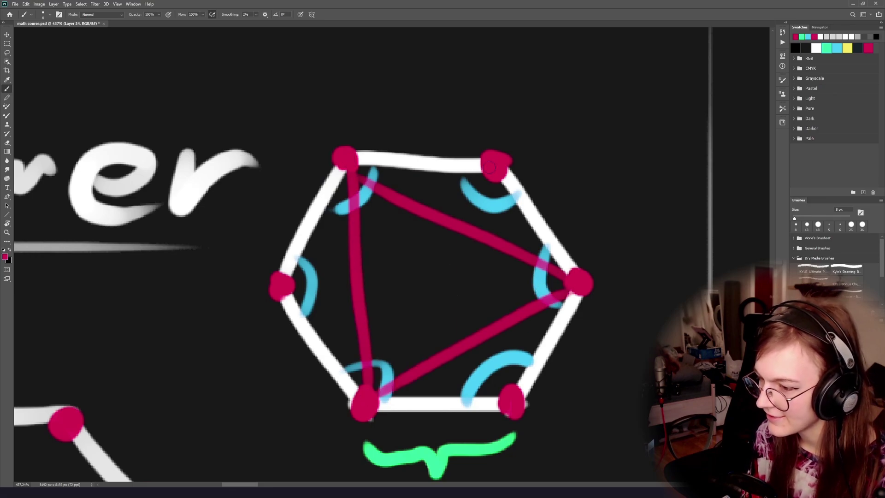
mouse_move(490, 166)
left_mouse_down()
mouse_move(286, 283)
mouse_move(512, 397)
mouse_move(521, 162)
mouse_move(512, 396)
left_mouse_up()
key("ctrl+z")
left_click_drag(519, 309, 487, 309, "ctrl")
mouse_move(571, 327)
left_mouse_down()
mouse_move(476, 297)
mouse_move(483, 304)
left_mouse_up()
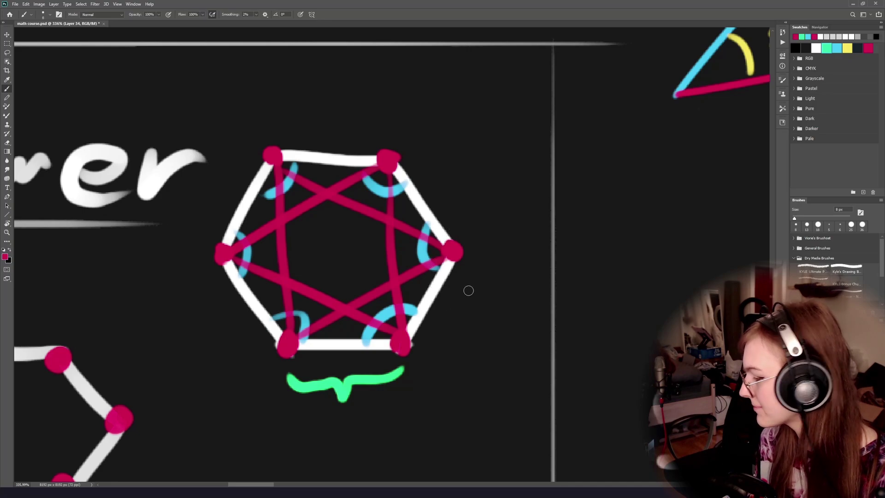
Undo the magenta lines of both triangles inside the hexagon and the green brace below it.
key("ctrl+z")
key("ctrl+z")
key("ctrl+z")
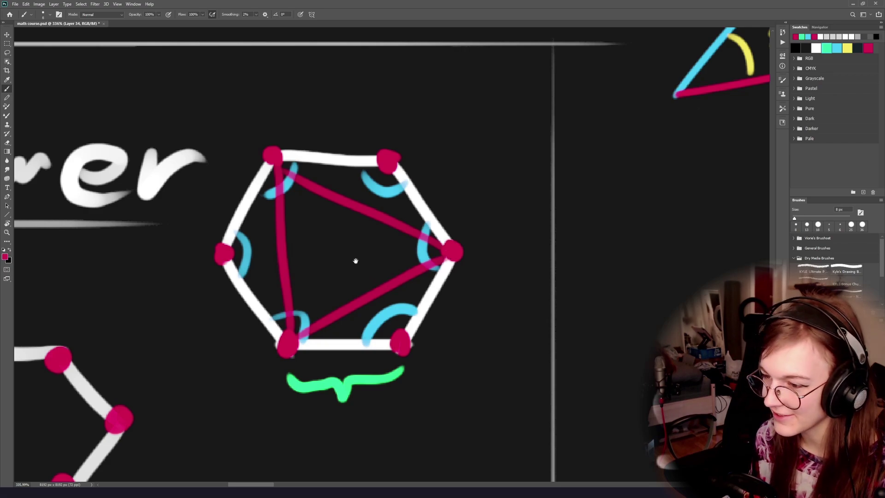
left_click_drag(355, 261, 401, 313)
key("ctrl+z")
key("ctrl+z")
key("ctrl+z")
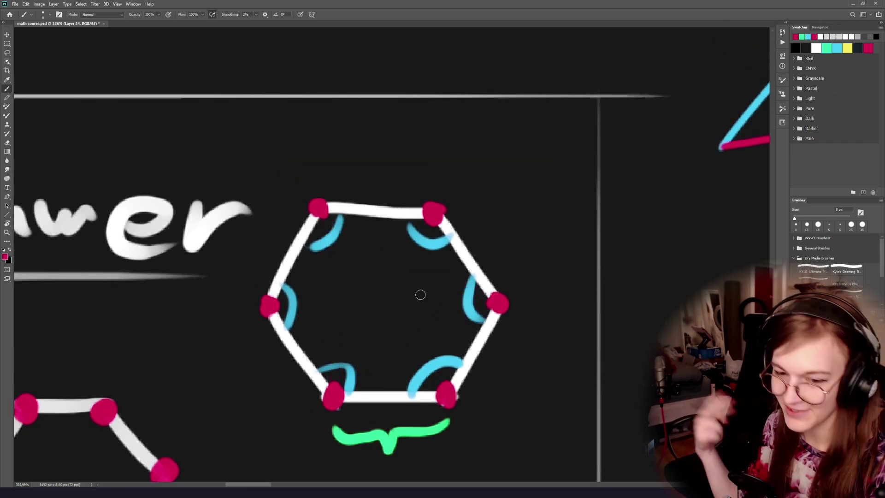
Circle the whole annotated hexagon in magenta and undo the circle.
scroll(334, 293, "down", 2, "alt")
left_click_drag(454, 187, 352, 161)
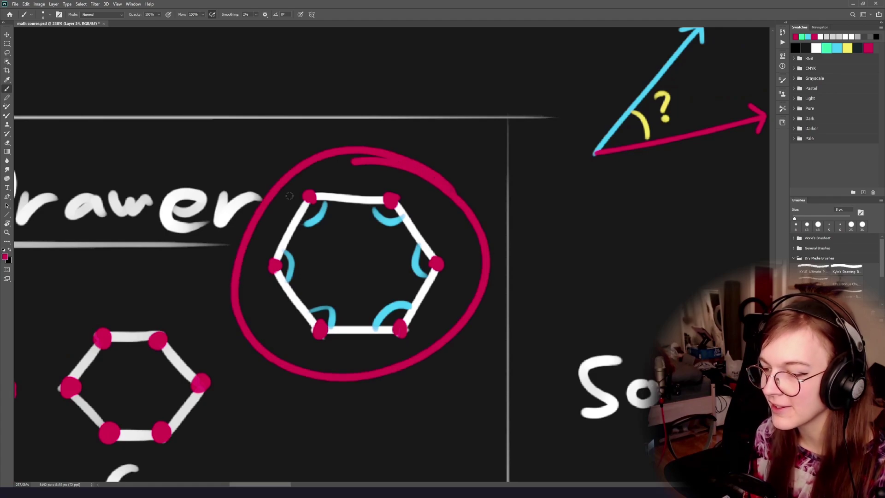
key("ctrl+z")
scroll(289, 196, "down", 5, "alt")
left_click_drag(358, 274, 377, 261)
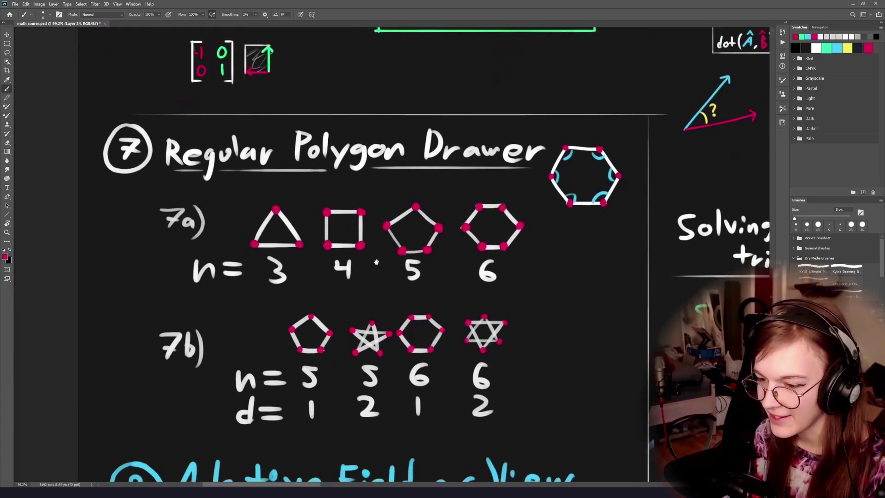
scroll(376, 261, "up", 1, "alt")
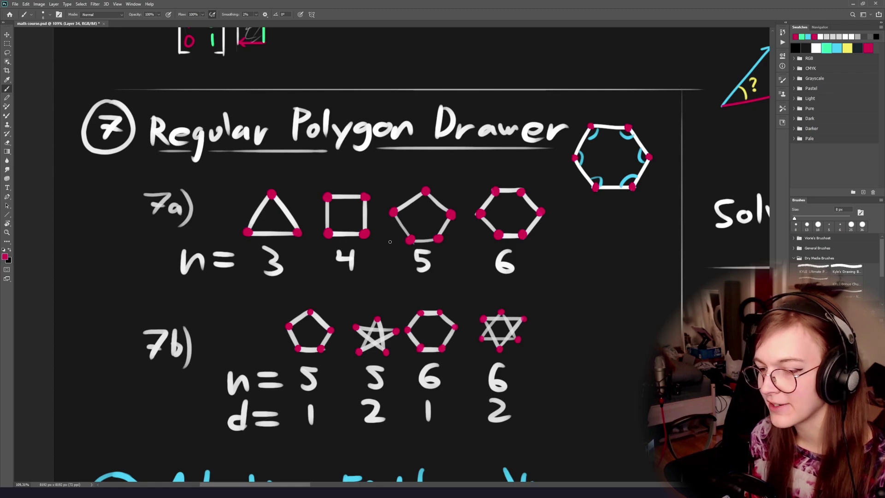
scroll(240, 226, "up", 3, "alt")
mouse_move(141, 148)
left_mouse_down()
mouse_move(716, 175)
mouse_move(152, 316)
mouse_move(57, 150)
left_mouse_up()
key("ctrl+z")
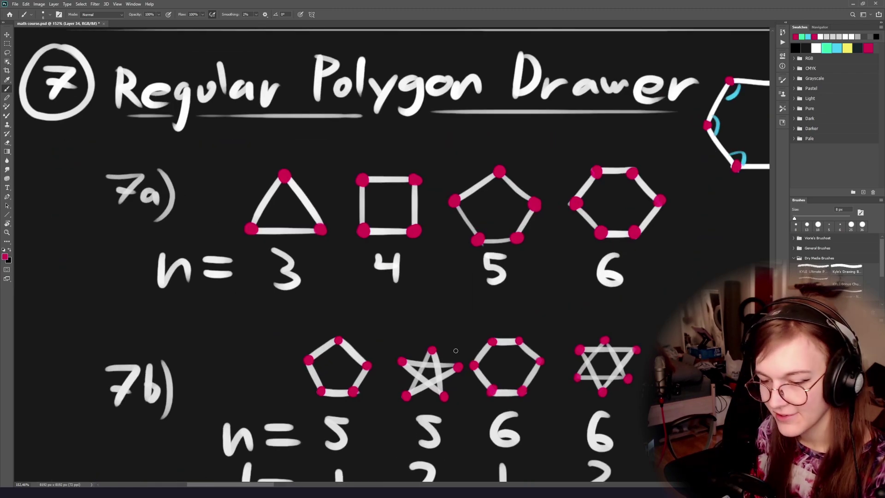
key("alt+Tab")
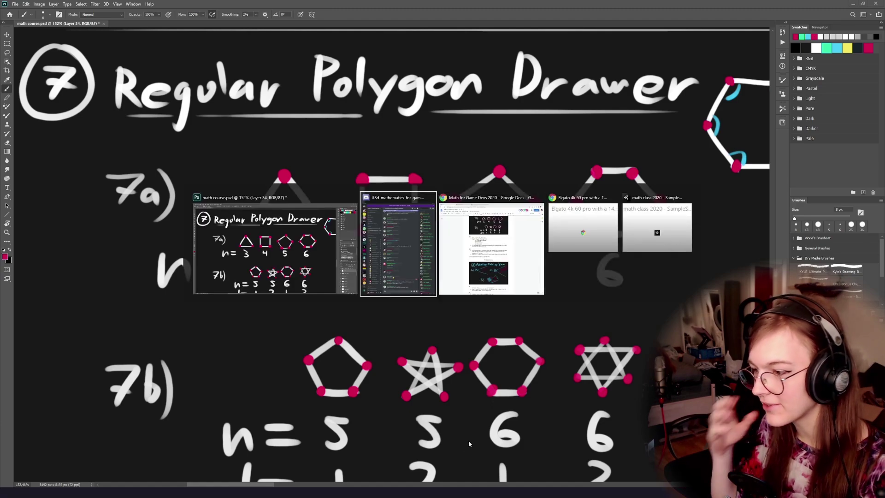
key("alt+Tab")
key("alt+shift+Tab")
key("alt+shift+Tab")
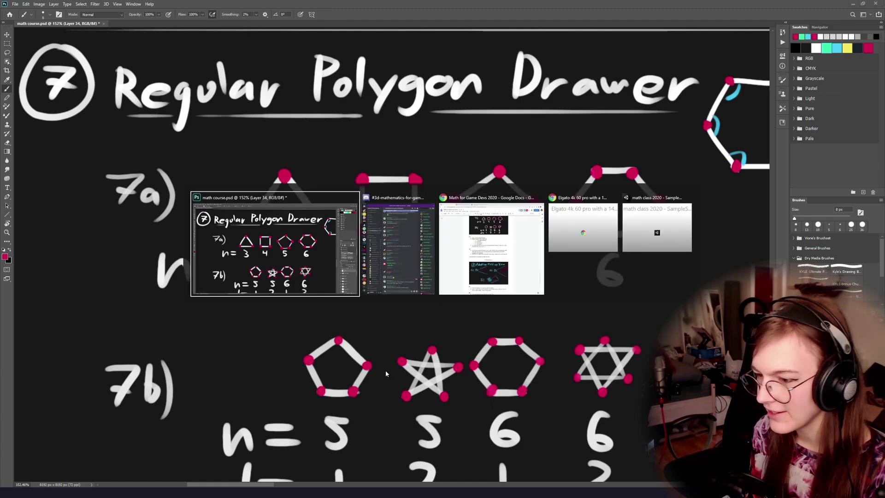
key("alt+Tab")
key("alt+Tab")
key("alt+shift+Tab")
key("alt+shift+Tab")
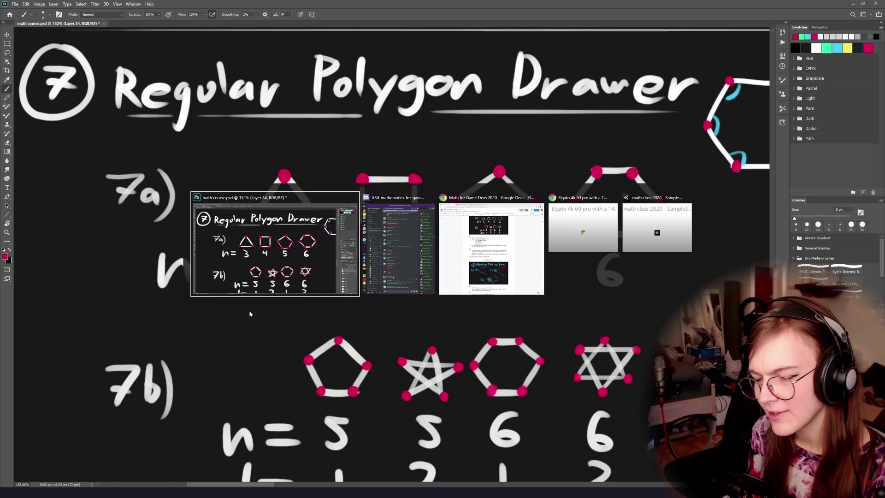
key("alt+Tab")
key("alt+shift+Tab")
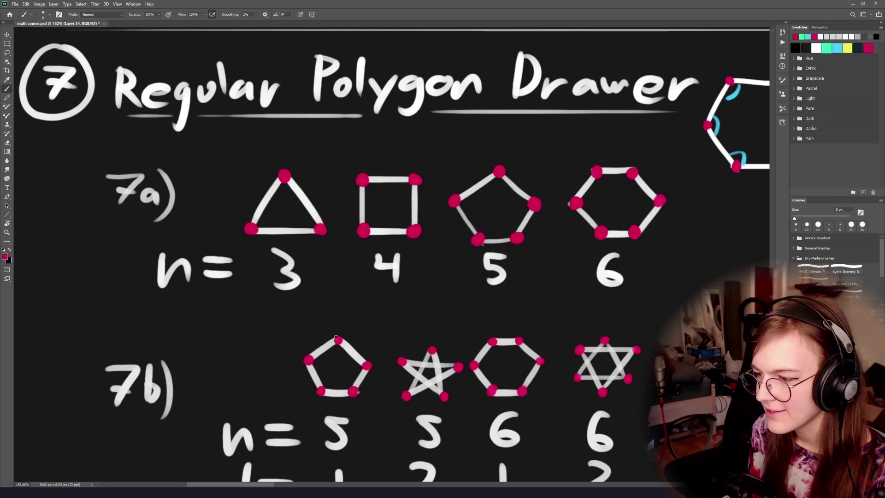
Draw two cyan lines with a 5 px brush from the centre of the n=6 hexagon in 7a to its right and upper-right corners.
scroll(482, 233, "up", 3, "alt")
left_click_drag(620, 213, 310, 328)
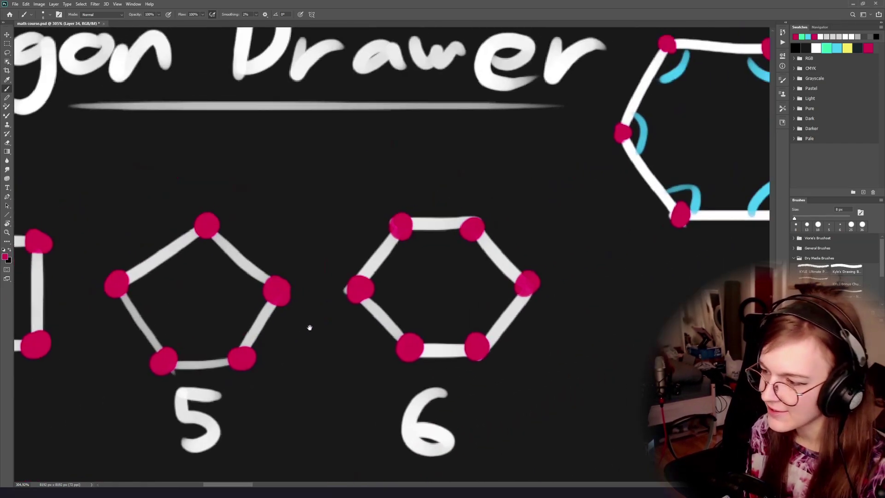
left_click_drag(539, 239, 435, 201)
left_click_drag(350, 235, 367, 237)
scroll(368, 238, "up", 4, "alt")
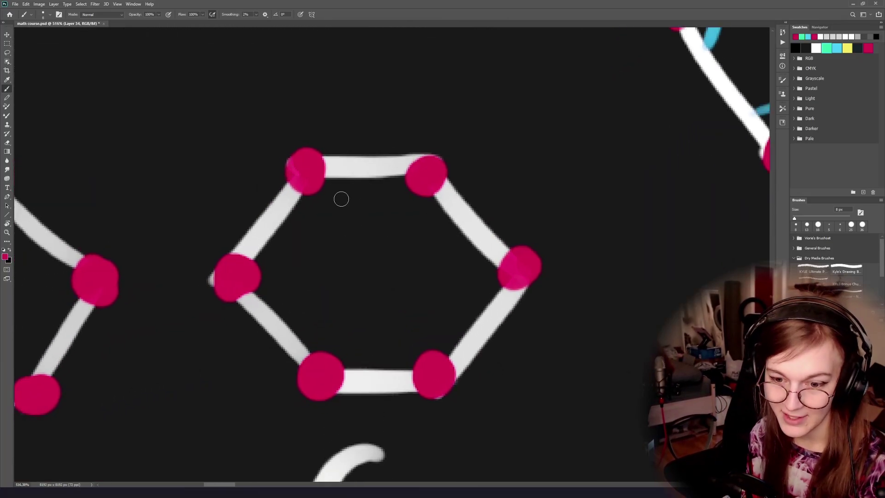
right_click_drag(391, 249, 387, 255, "alt")
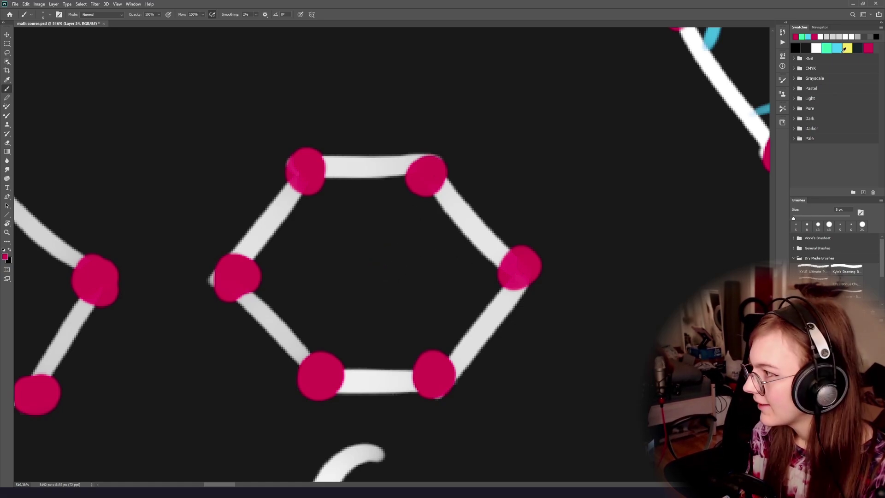
left_click(371, 270)
left_click(518, 270, "shift")
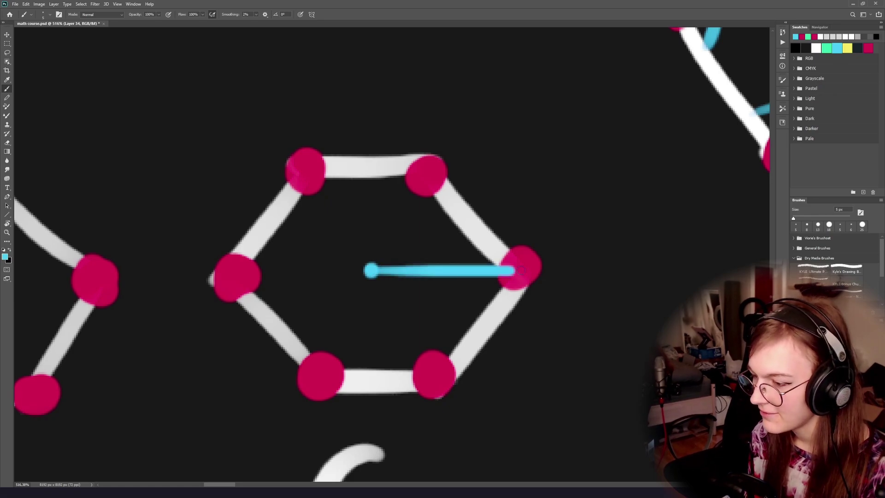
left_click_drag(426, 174, 371, 274)
key("ctrl+z")
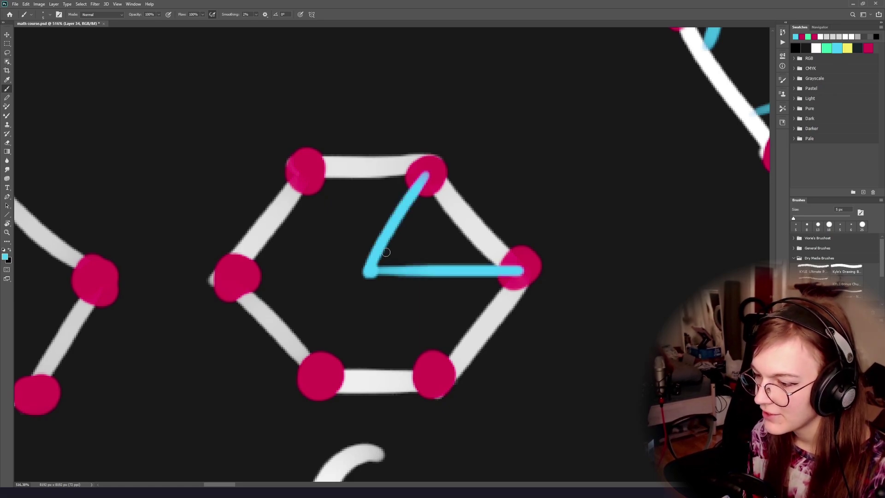
Mark the angle between the two cyan lines with an arc and write a question mark beside it using a 3 px brush.
left_click_drag(411, 241, 419, 235, "ctrl")
mouse_move(384, 211)
left_mouse_down()
mouse_move(422, 248)
mouse_move(433, 283)
left_mouse_up()
key("ctrl+z")
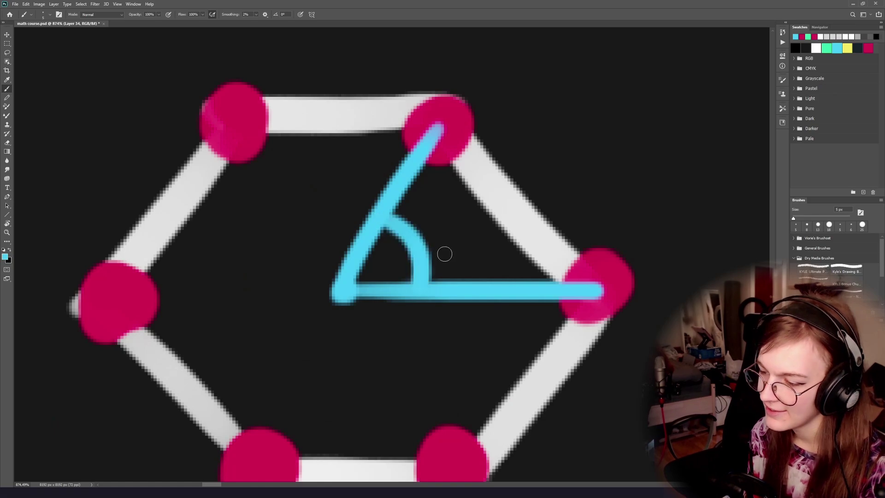
scroll(443, 258, "down", 3, "alt")
mouse_move(422, 251)
left_mouse_down()
mouse_move(404, 258)
mouse_move(431, 258)
left_mouse_up()
right_click_drag(431, 258, 423, 258, "alt")
left_click_drag(445, 230, 443, 260)
left_click(450, 269)
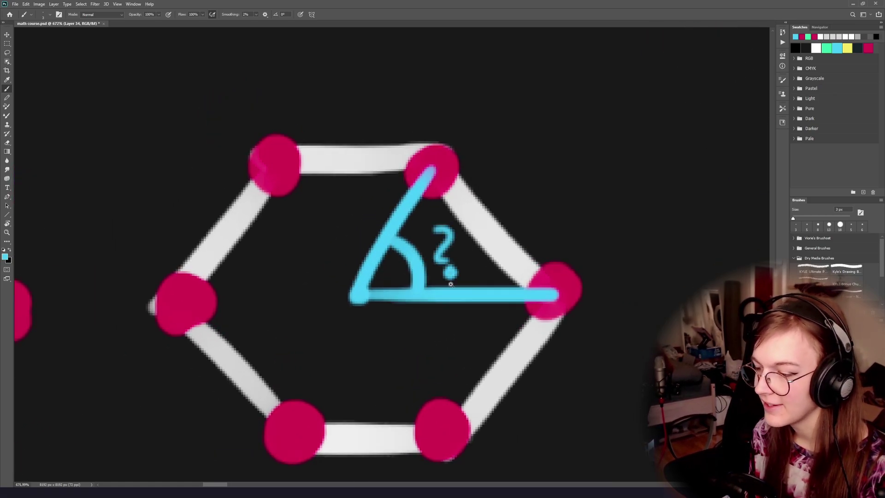
scroll(451, 284, "down", 2, "alt")
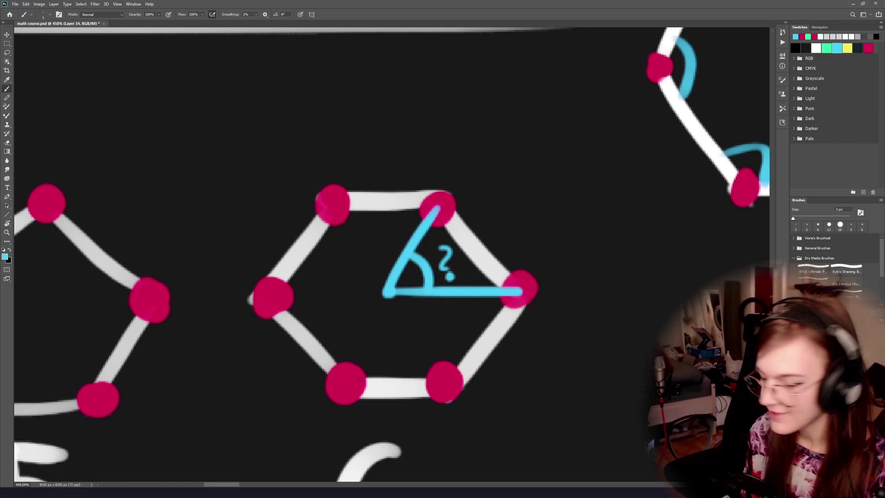
left_click_drag(384, 123, 399, 253)
scroll(408, 260, "down", 2, "alt")
left_click_drag(491, 355, 363, 249)
scroll(315, 250, "up", 3, "alt")
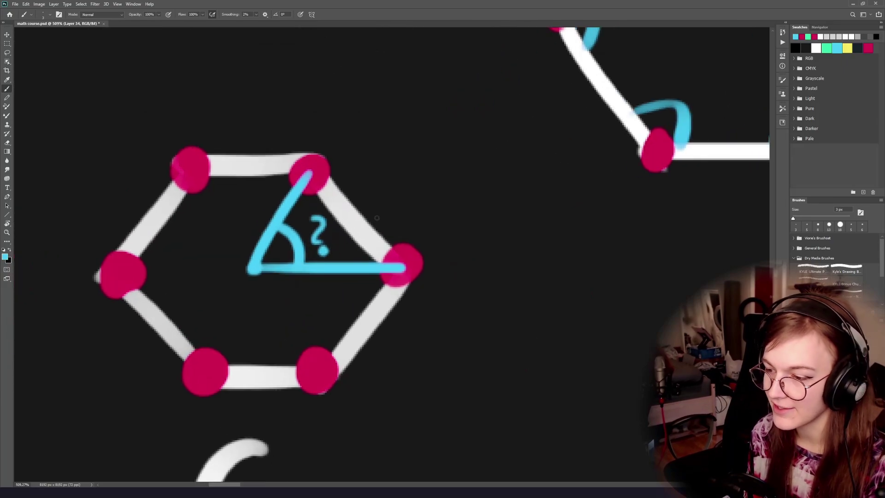
left_click_drag(543, 236, 402, 234)
scroll(401, 235, "up", 4, "ctrl")
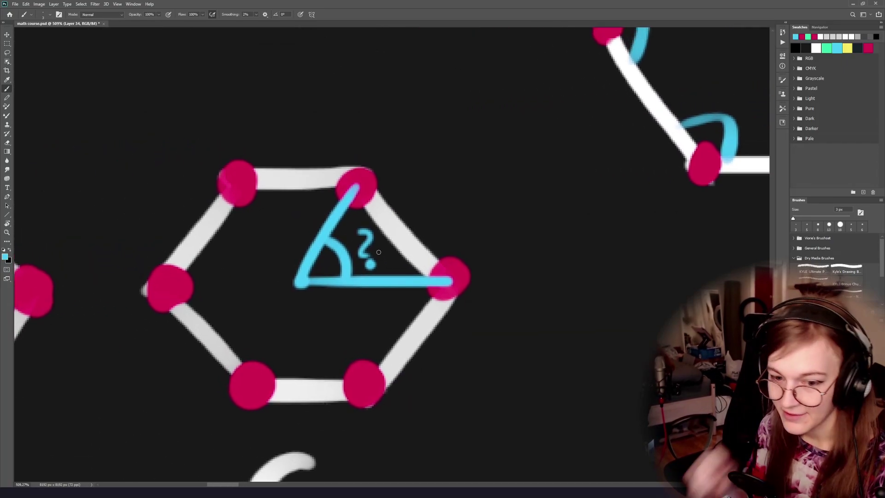
scroll(329, 249, "up", 1, "alt")
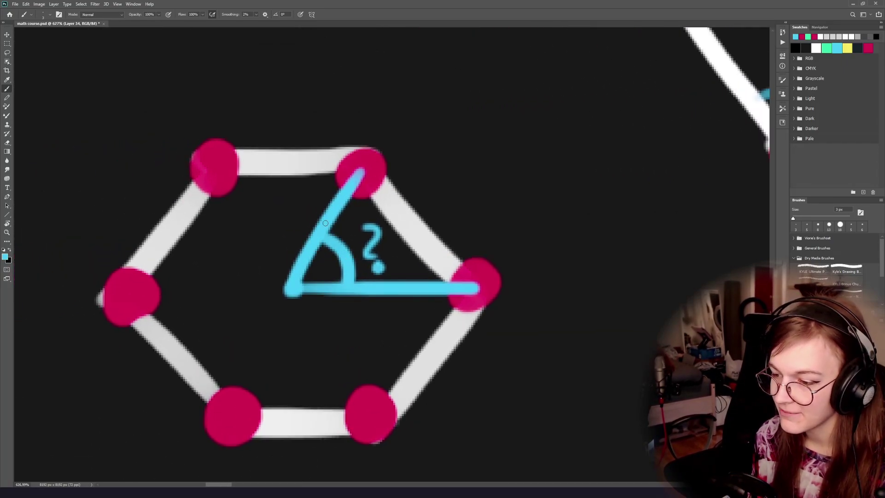
Try extending the angle arc into a full cyan circle around the hexagon's centre, undoing each stroke.
left_click_drag(300, 231, 361, 277)
key("ctrl+z")
left_click_drag(308, 226, 339, 278)
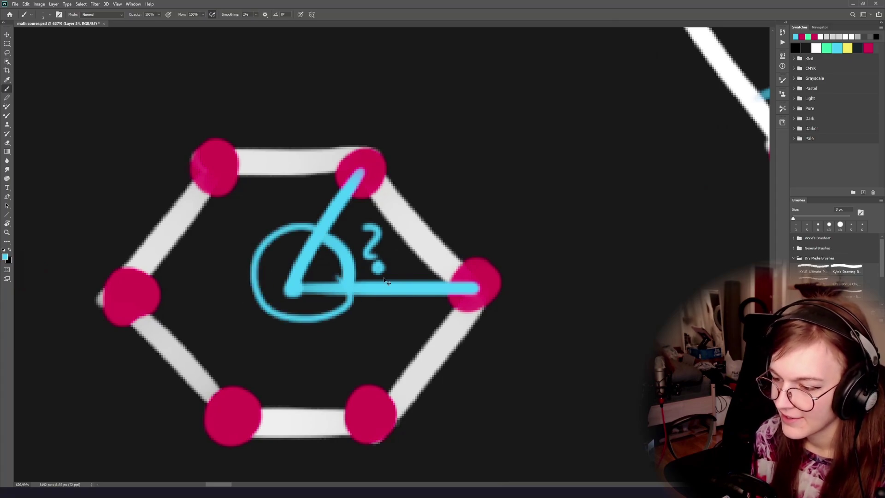
key("ctrl+z")
mouse_move(320, 233)
left_mouse_down()
mouse_move(341, 330)
mouse_move(346, 297)
left_mouse_up()
key("ctrl+z")
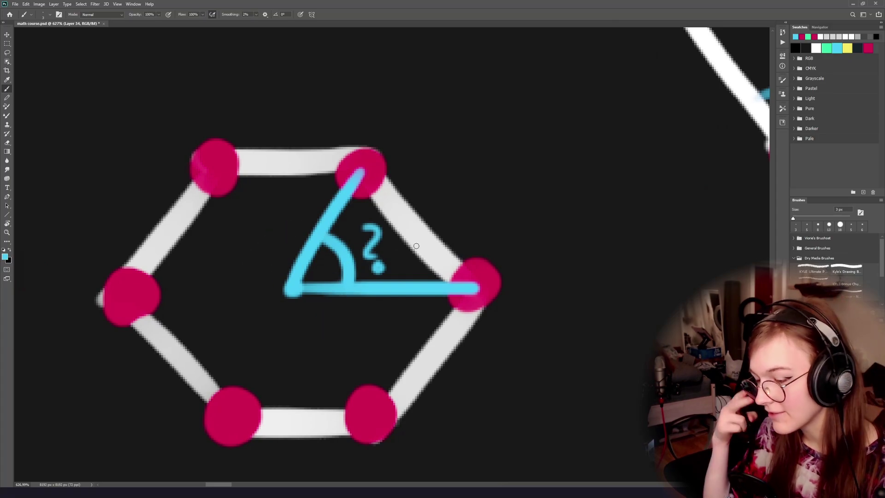
Write "6.28" in cyan to the right of the n=6 hexagon with a 4 px brush.
left_click_drag(422, 240, 330, 242)
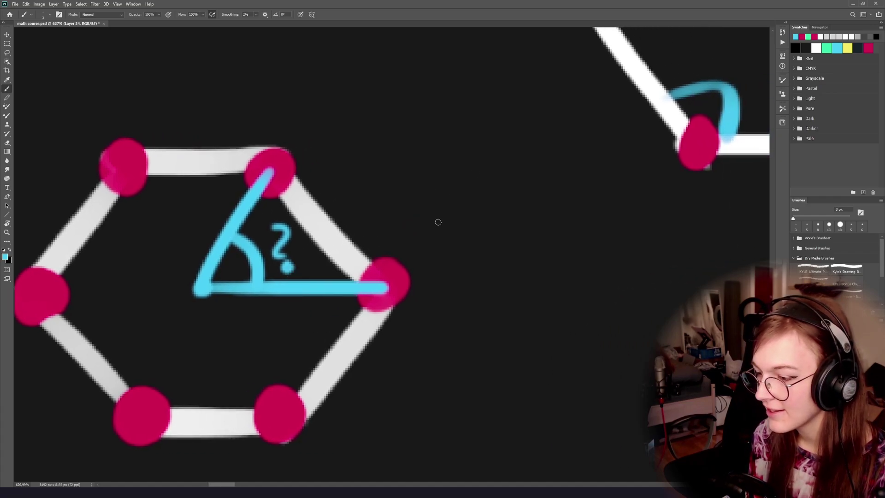
left_click_drag(438, 222, 431, 243)
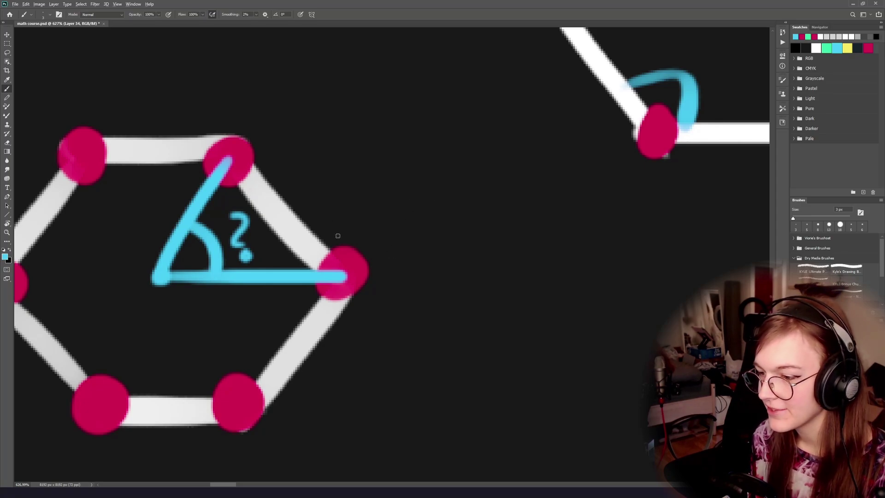
right_click_drag(337, 236, 338, 235, "alt")
left_click_drag(433, 175, 427, 215)
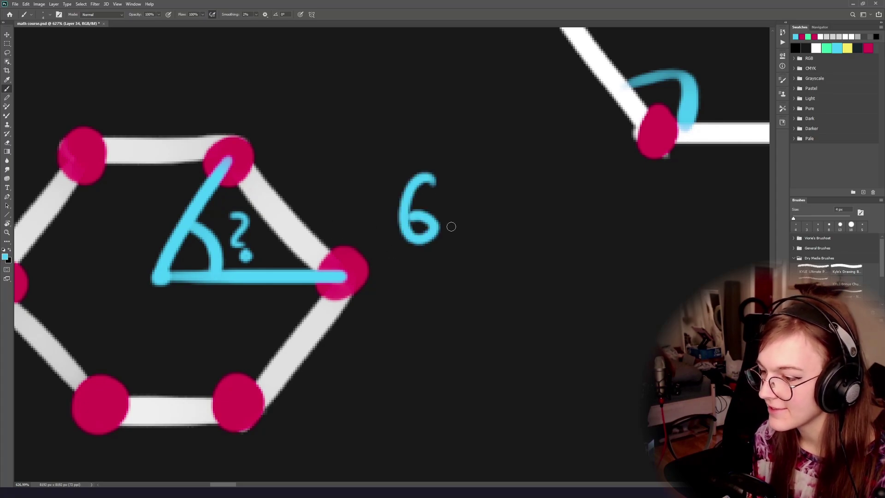
left_click(448, 231)
left_click_drag(470, 186, 504, 234)
mouse_move(532, 189)
left_mouse_down()
mouse_move(523, 198)
mouse_move(526, 231)
left_mouse_up()
left_click(559, 235)
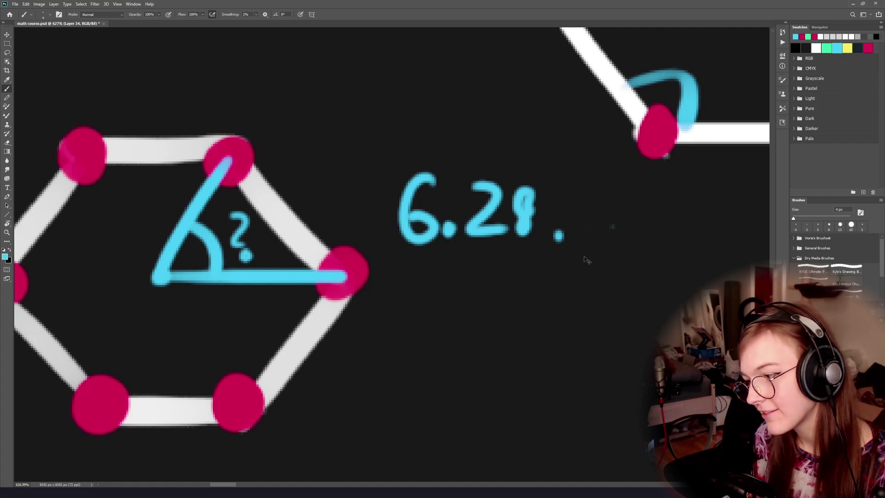
Undo all strokes of the number written beside the hexagon.
key("ctrl+z")
key("ctrl+z")
key("ctrl+z")
key("ctrl+z")
key("ctrl+z")
key("ctrl+z")
Write the symbol τ in cyan to the right of the n=6 hexagon.
mouse_move(397, 202)
left_mouse_down()
mouse_move(481, 204)
mouse_move(499, 192)
left_mouse_up()
left_click_drag(446, 190, 458, 244)
Draw cyan lines from the hexagon's centre to the remaining corners and add arcs marking the angles between them.
left_click_drag(247, 137, 416, 115)
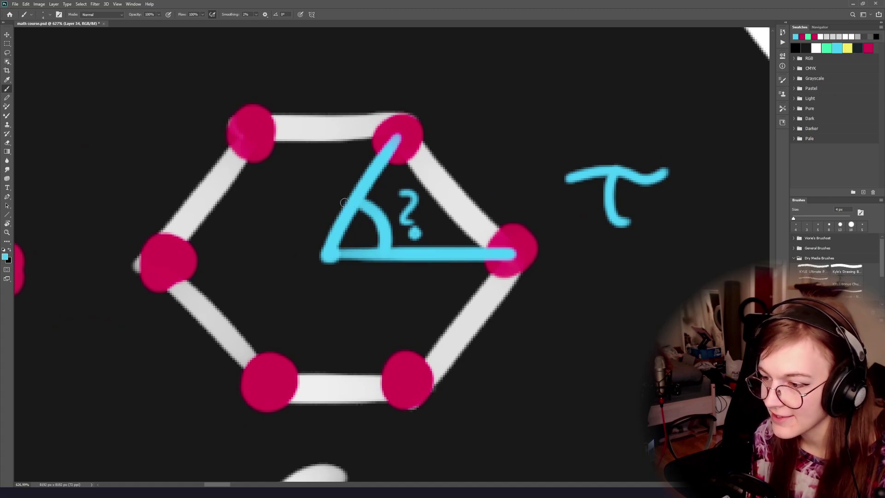
left_click_drag(344, 202, 304, 223)
mouse_move(244, 144)
left_mouse_down()
mouse_move(316, 265)
mouse_move(194, 270)
left_mouse_up()
left_click_drag(244, 252, 288, 210)
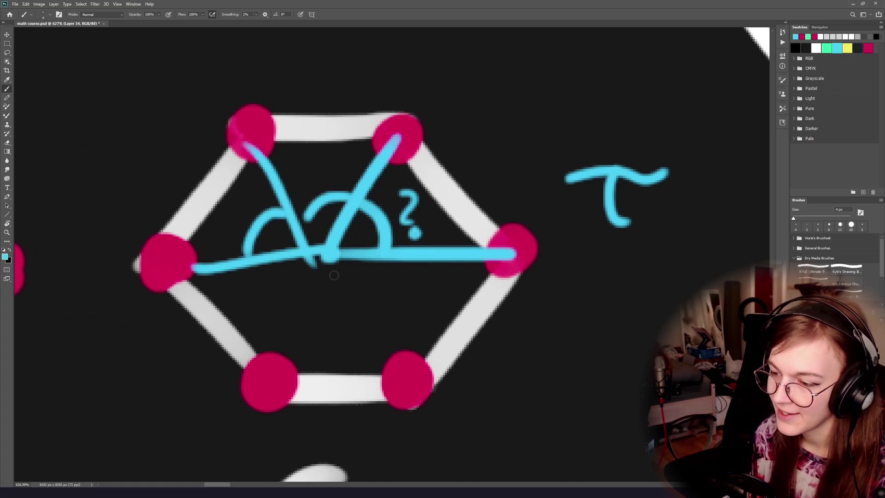
mouse_move(325, 251)
left_mouse_down()
mouse_move(269, 390)
mouse_move(417, 363)
mouse_move(307, 295)
mouse_move(371, 300)
left_mouse_up()
left_click_drag(395, 255, 378, 313)
Draw a fraction bar beneath the τ and start writing the denominator.
mouse_move(547, 241)
left_mouse_down()
mouse_move(395, 276)
mouse_move(527, 275)
left_mouse_up()
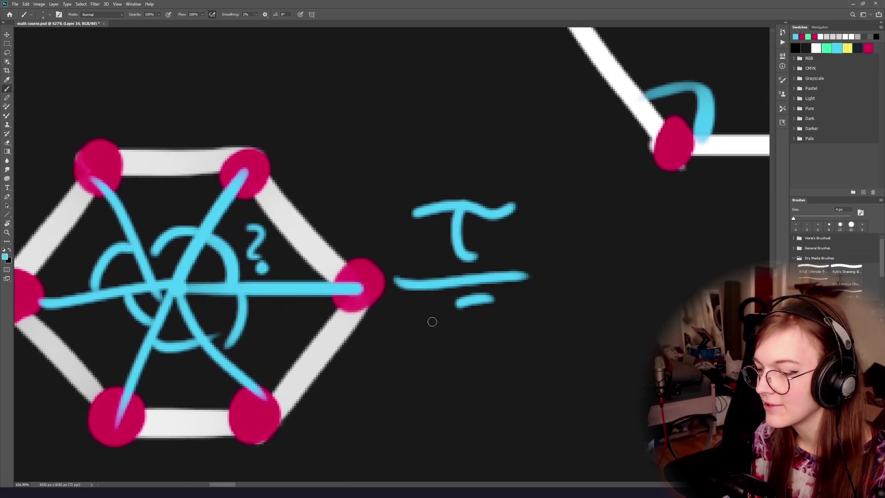